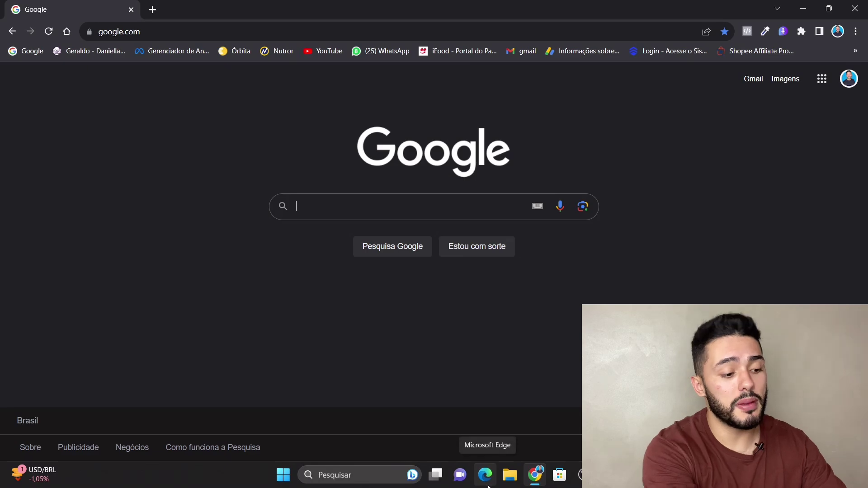
# Step: Search Google for "meta business" and open the sponsored Meta Business Suite result
pyautogui.press('Down')
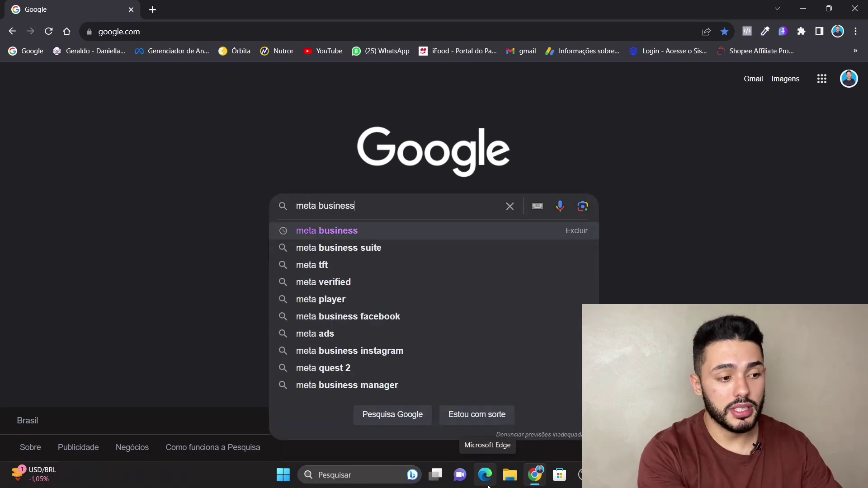
pyautogui.press('Return')
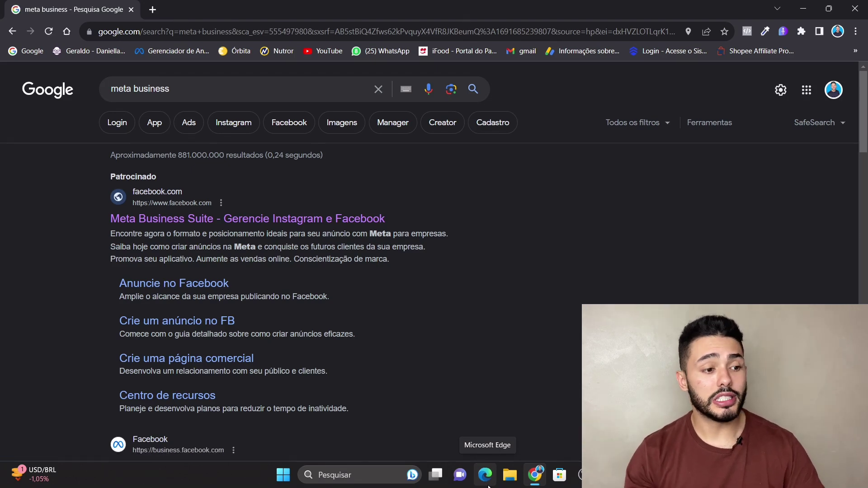
pyautogui.click(204, 223)
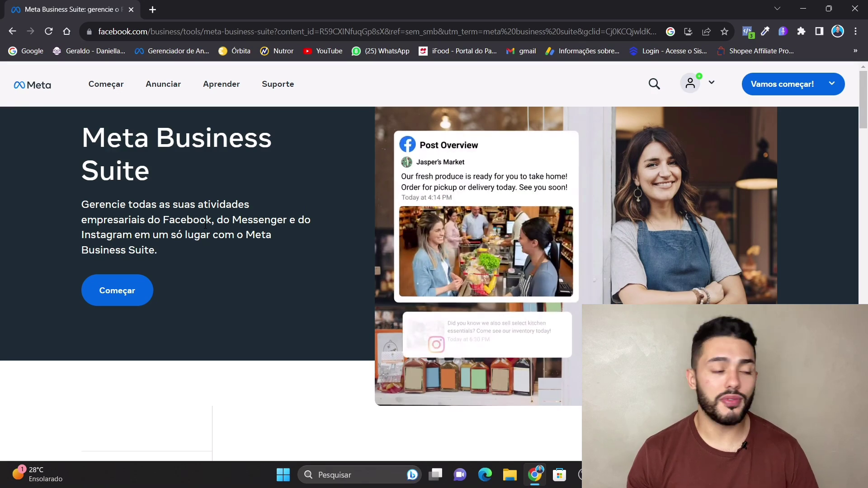
pyautogui.moveTo(81, 204); pyautogui.dragTo(152, 236)
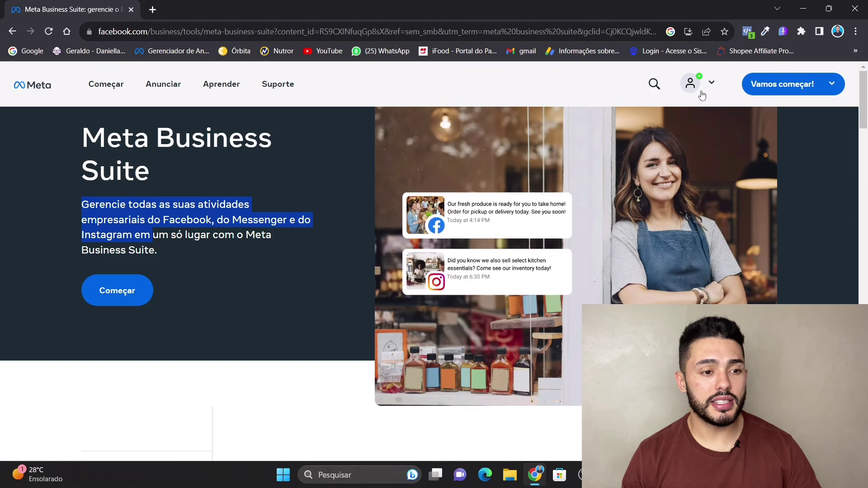
# Step: Log in to Meta for Business with Facebook, using the account credentials already filled in
pyautogui.moveTo(691, 86)
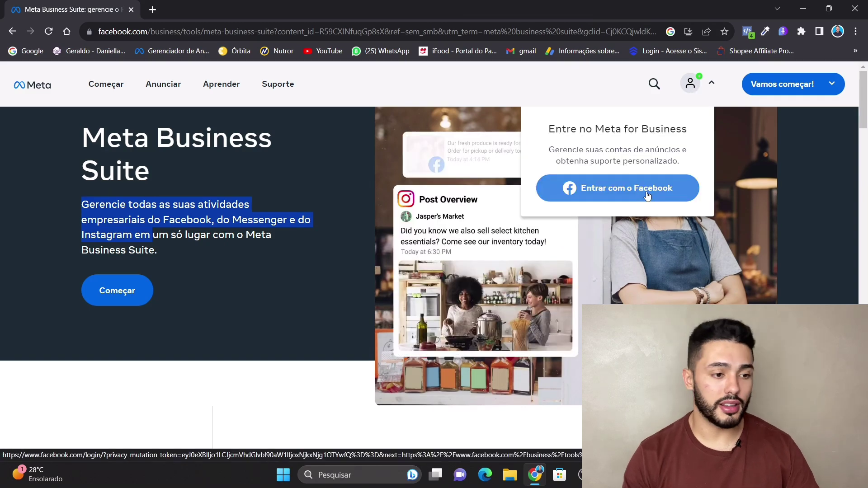
pyautogui.click(648, 195)
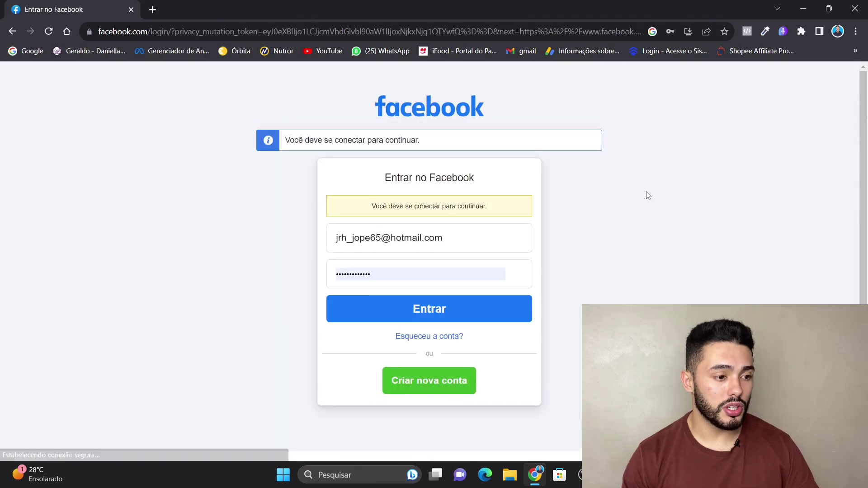
pyautogui.click(468, 307)
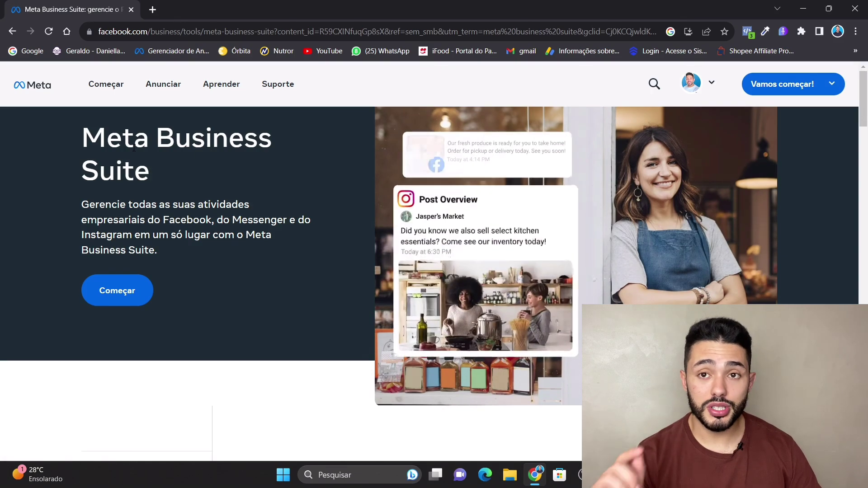
# Step: Go to the Ads Manager (Gerenciador de Anúncios) from the site's advertising section
pyautogui.moveTo(90, 88)
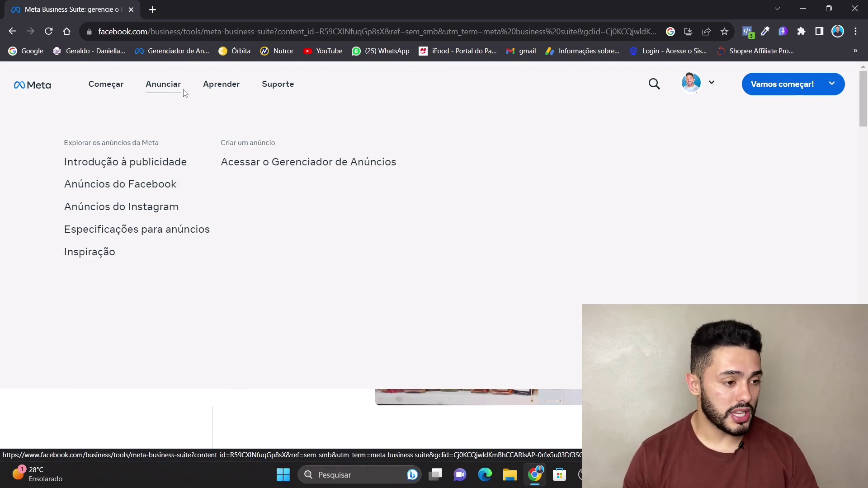
pyautogui.moveTo(207, 86)
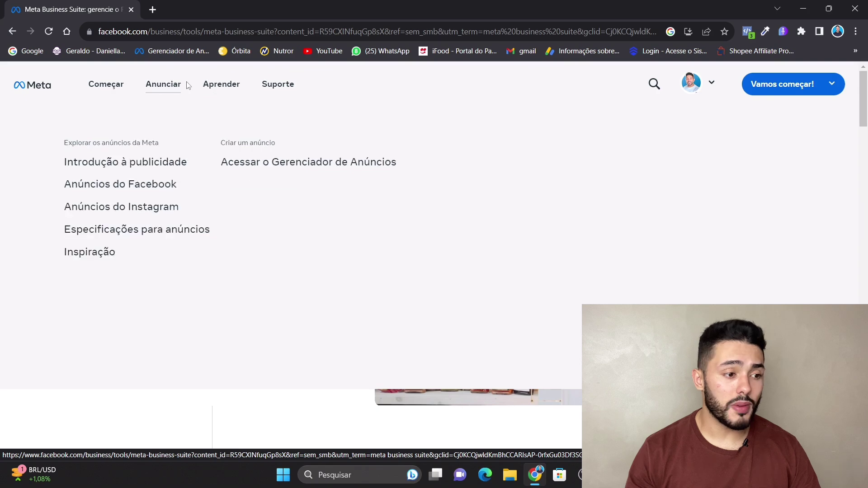
pyautogui.click(253, 159)
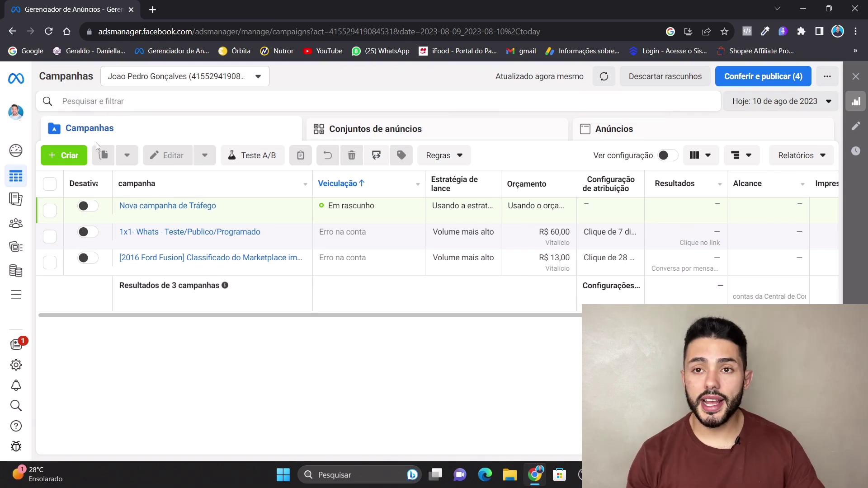
# Step: Create a new campaign with the Tráfego objective
pyautogui.click(64, 156)
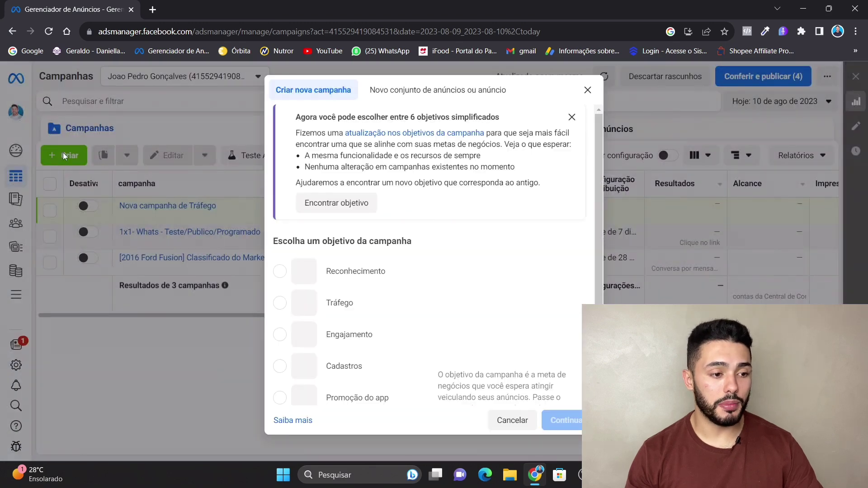
pyautogui.moveTo(603, 234); pyautogui.dragTo(592, 301)
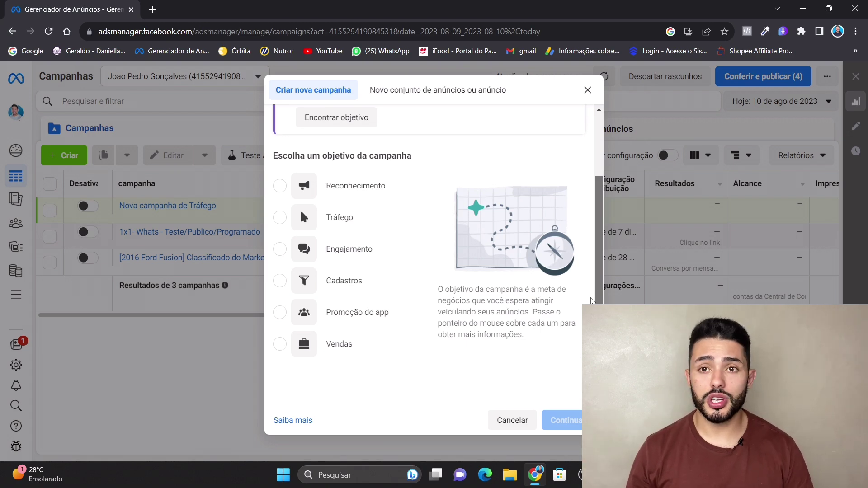
pyautogui.moveTo(293, 187)
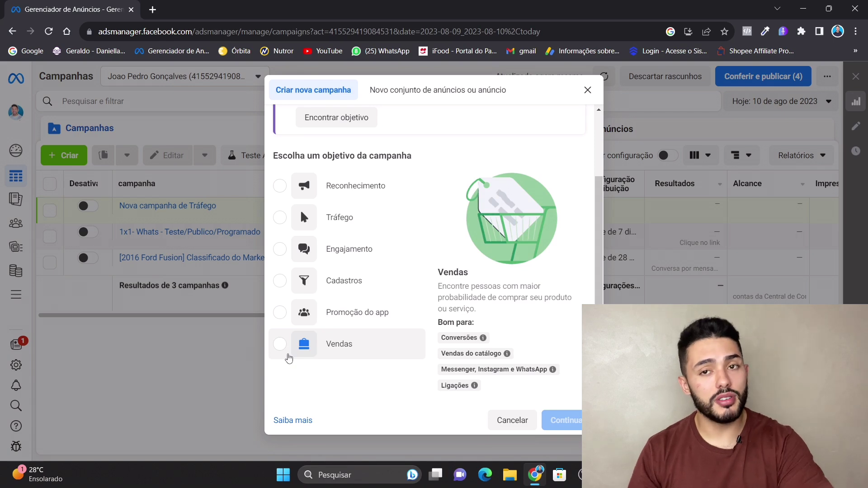
pyautogui.click(339, 221)
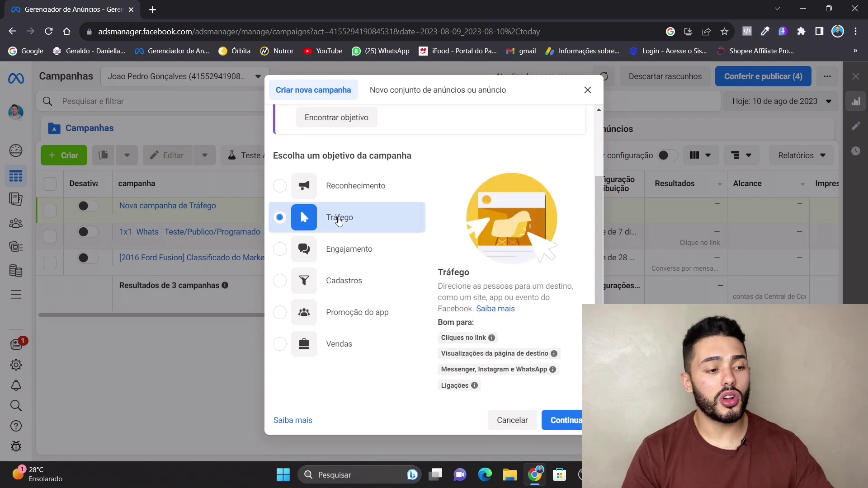
pyautogui.click(564, 420)
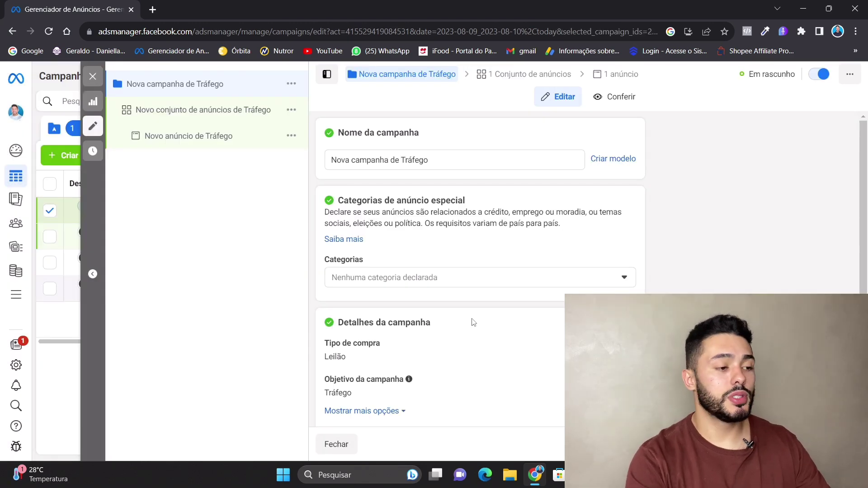
# Step: Rename the new traffic campaign as "1x1-seubatatão"
pyautogui.click(465, 163)
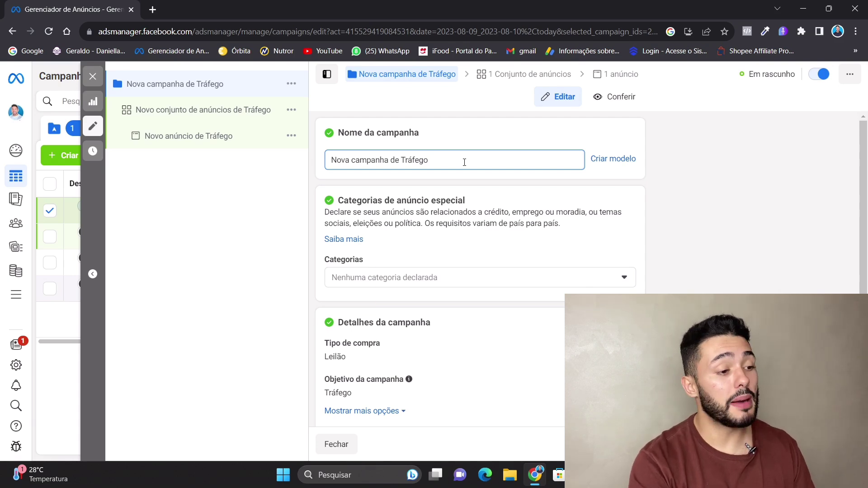
pyautogui.click(465, 163)
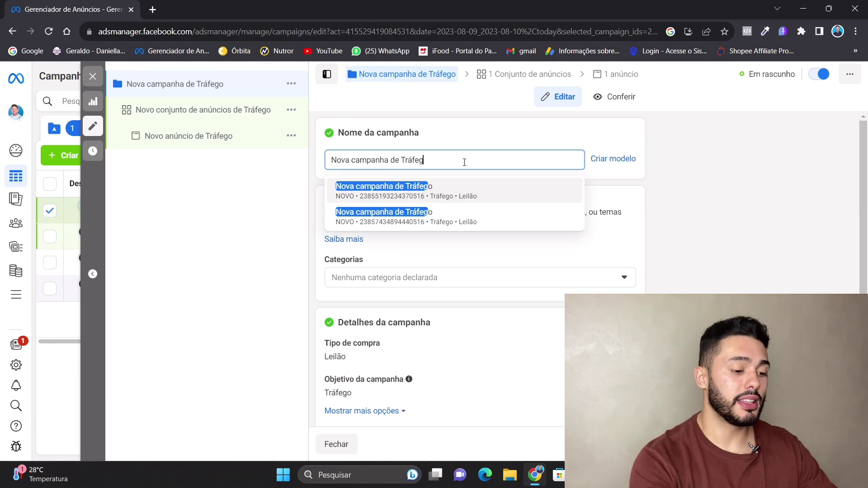
pyautogui.hotkey('ctrl', 'a')
pyautogui.press('BackSpace')
pyautogui.write('1x1')
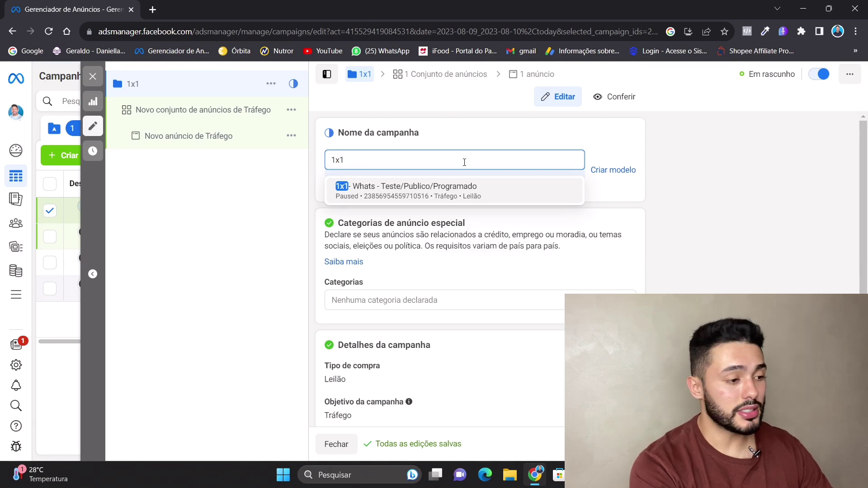
pyautogui.write('-')
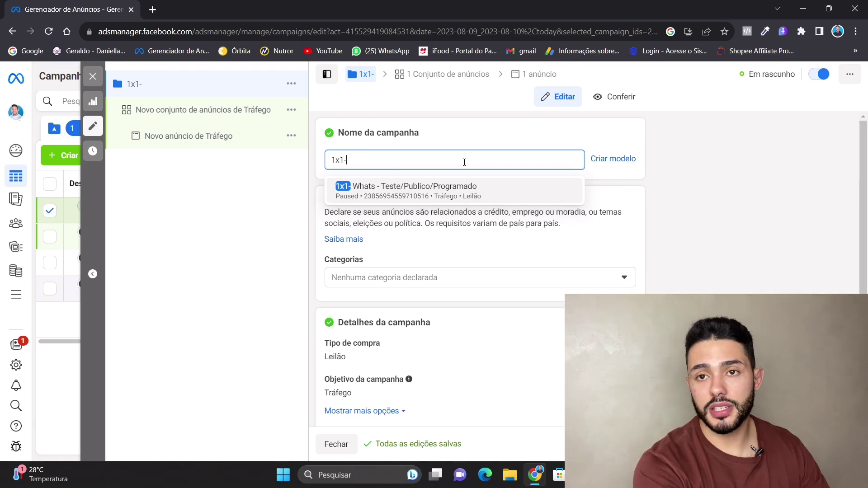
pyautogui.write('seu')
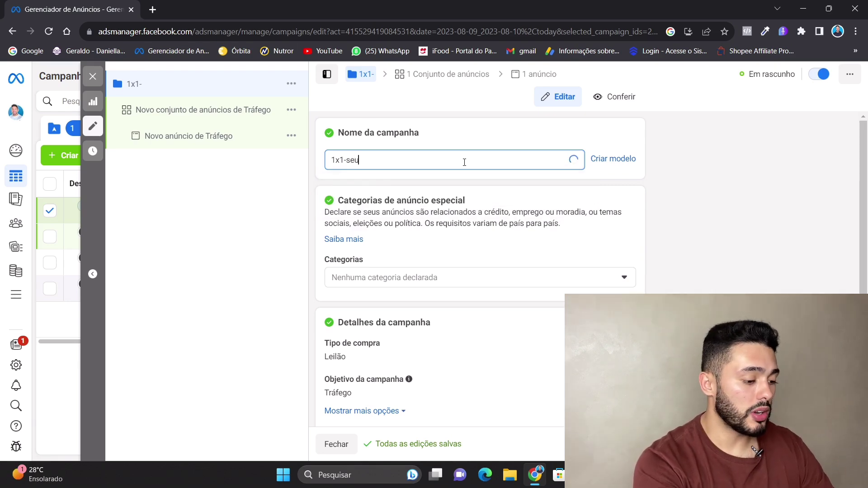
pyautogui.write('batatão')
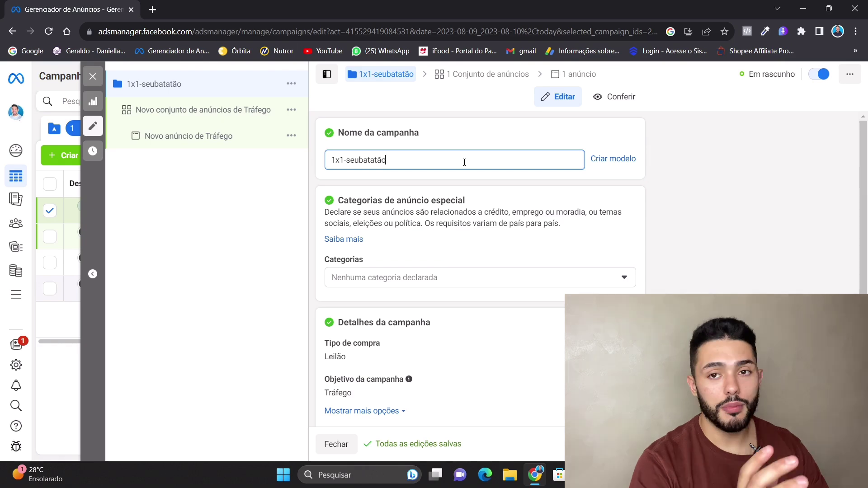
# Step: Open the campaign's ad set and rename it as "Paicandu-Comidas-"
pyautogui.scroll(-4, 464, 163)
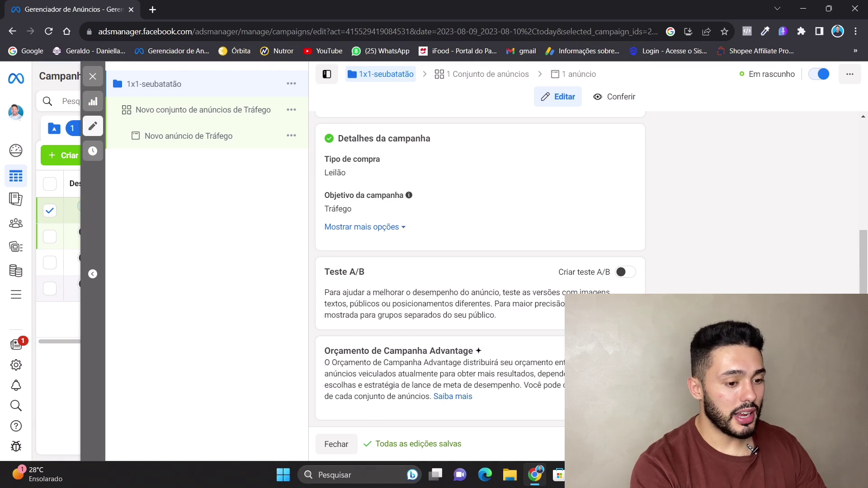
pyautogui.click(203, 110)
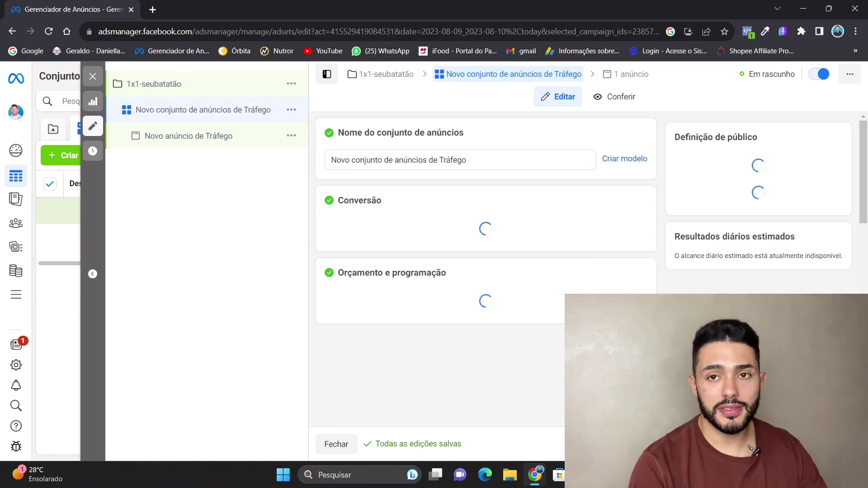
pyautogui.doubleClick(507, 160)
pyautogui.hotkey('ctrl', 'a')
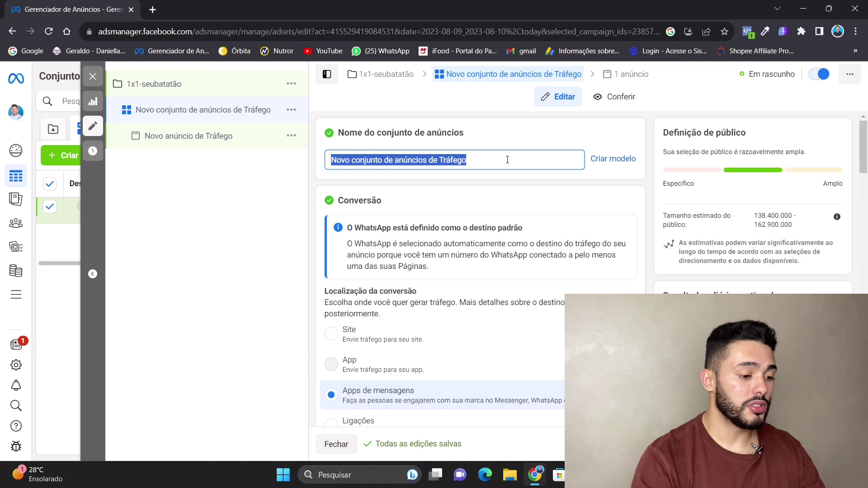
pyautogui.press('BackSpace')
pyautogui.write('Paicandu-Comidas')
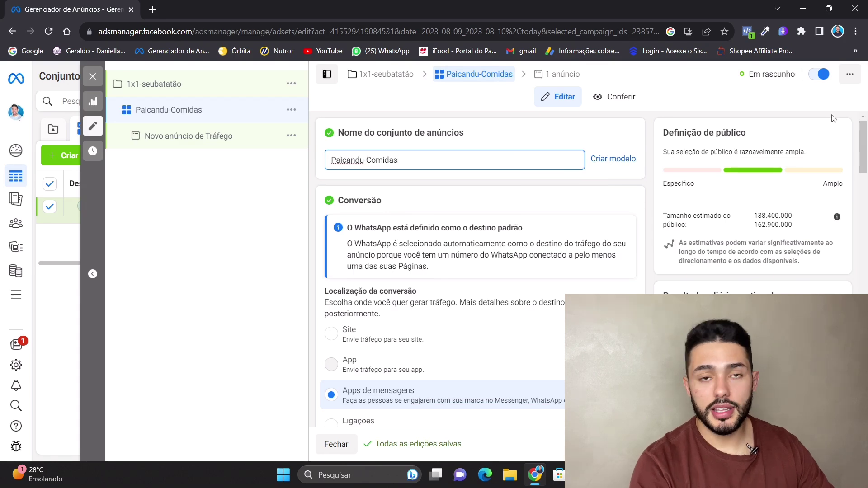
pyautogui.write('-')
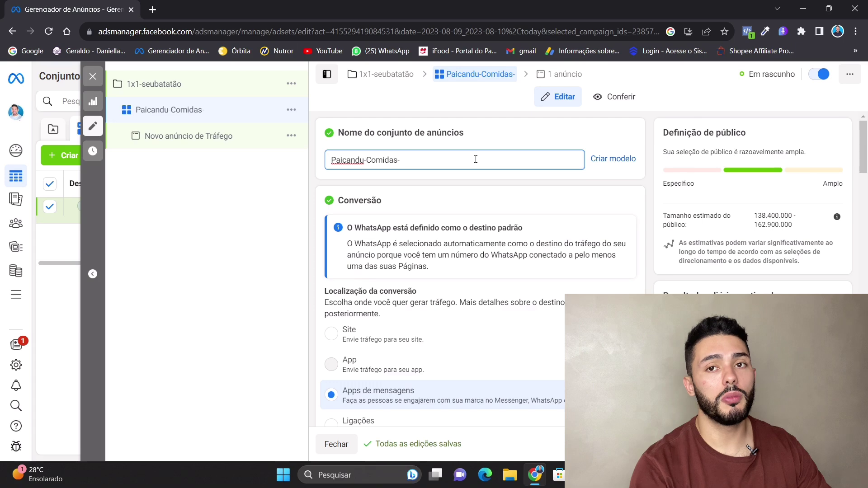
# Step: Set the ad set's daily budget (Orçamento diário) to R$ 6,00
pyautogui.moveTo(863, 156); pyautogui.dragTo(859, 181)
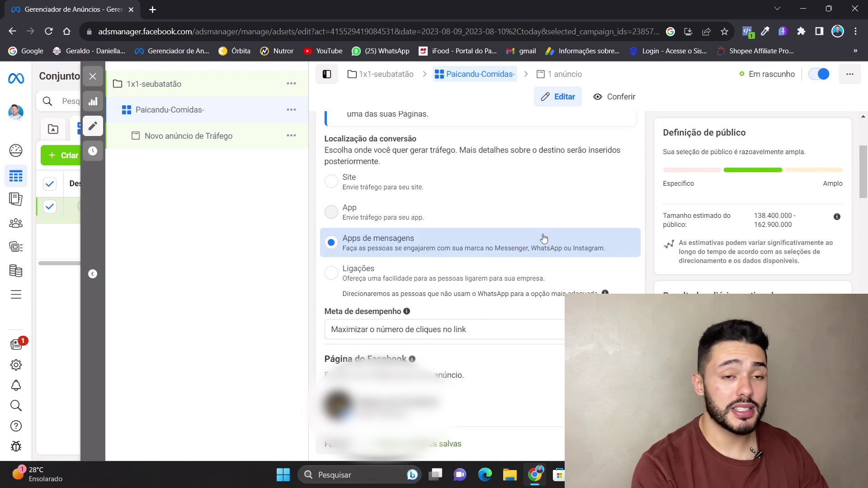
pyautogui.scroll(-8, 452, 253)
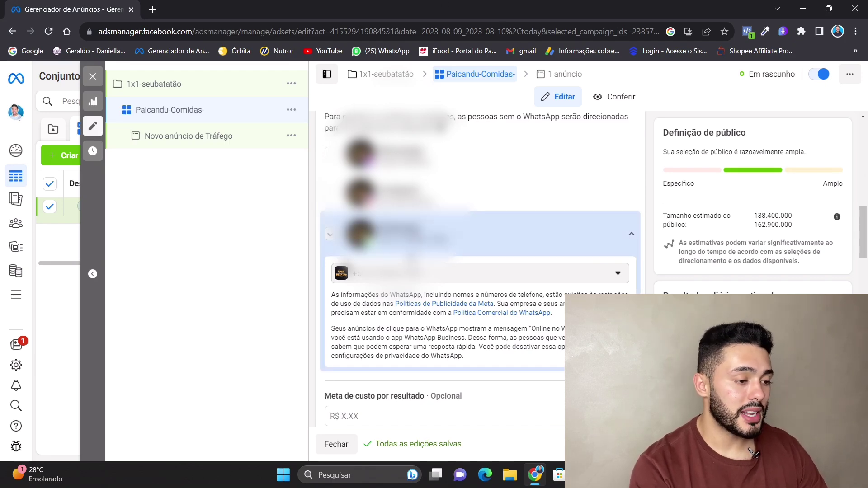
pyautogui.moveTo(865, 238); pyautogui.dragTo(865, 297)
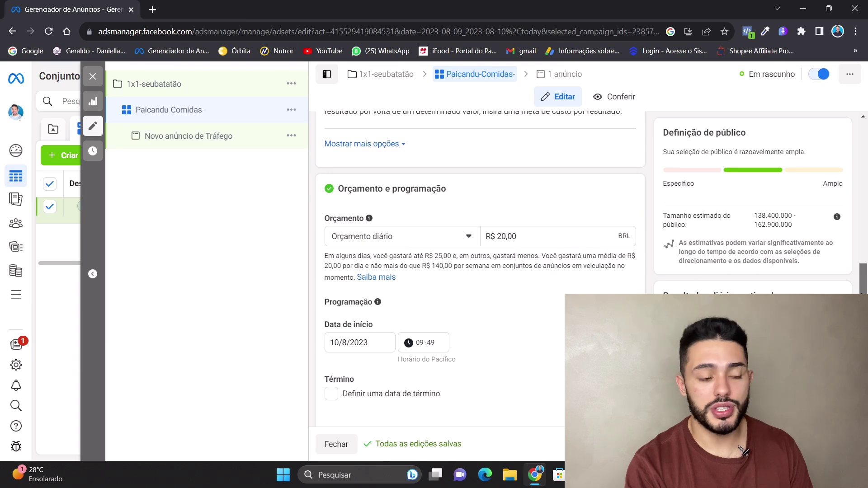
pyautogui.click(388, 236)
pyautogui.click(559, 232)
pyautogui.click(559, 232)
pyautogui.click(559, 233)
pyautogui.press('BackSpace')
pyautogui.press('BackSpace')
pyautogui.press('BackSpace')
pyautogui.press('BackSpace')
pyautogui.press('BackSpace')
pyautogui.press('BackSpace')
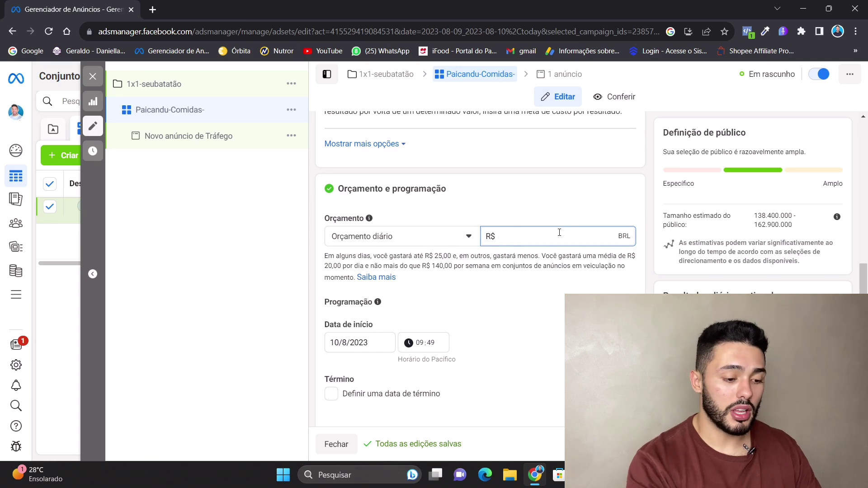
pyautogui.write('6,00')
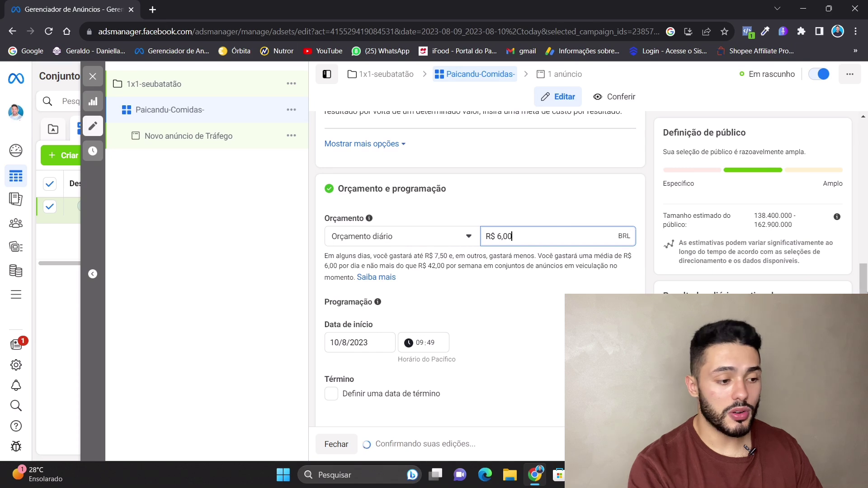
# Step: Open the audience's Localizações for editing, activate the location search with its map, and review the remaining audience settings
pyautogui.scroll(-3, 559, 232)
pyautogui.scroll(-1, 434, 203)
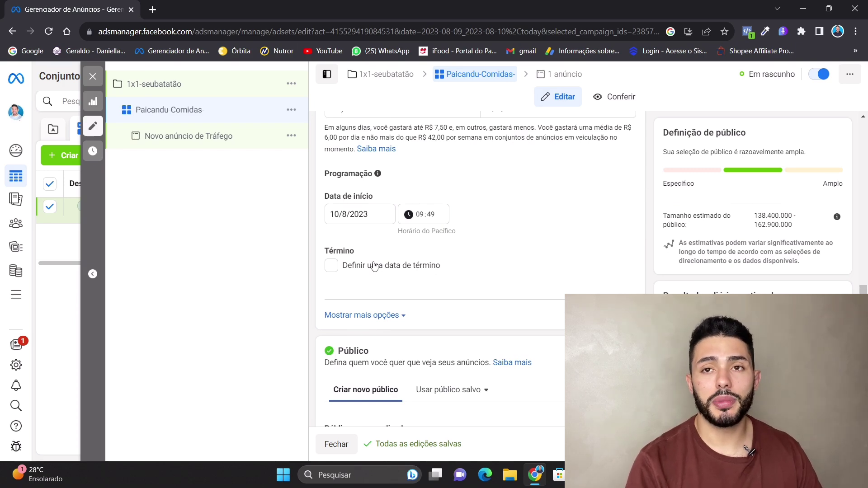
pyautogui.scroll(-5, 464, 201)
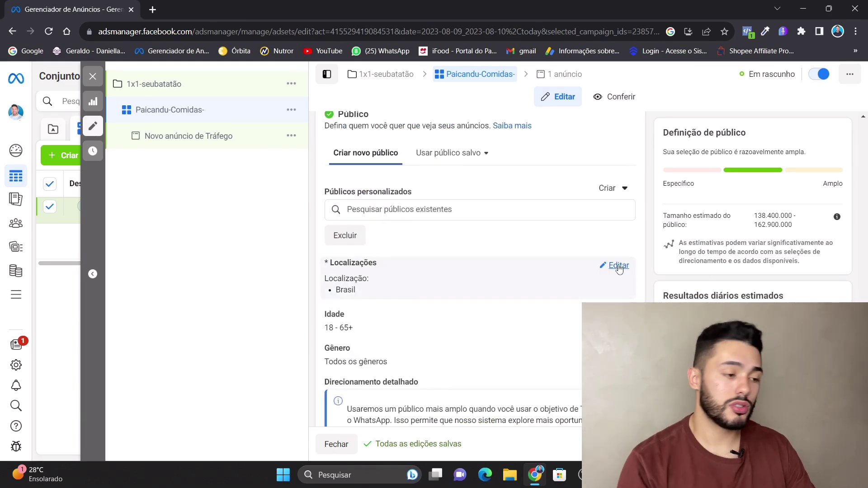
pyautogui.click(619, 267)
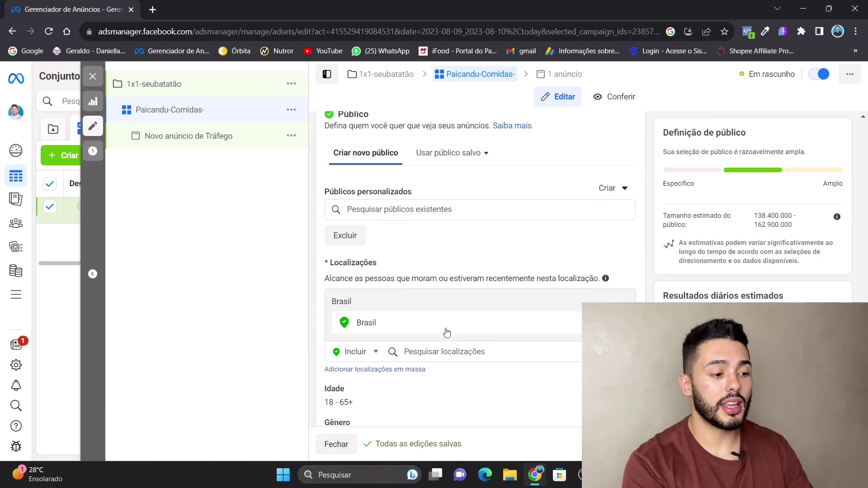
pyautogui.click(434, 350)
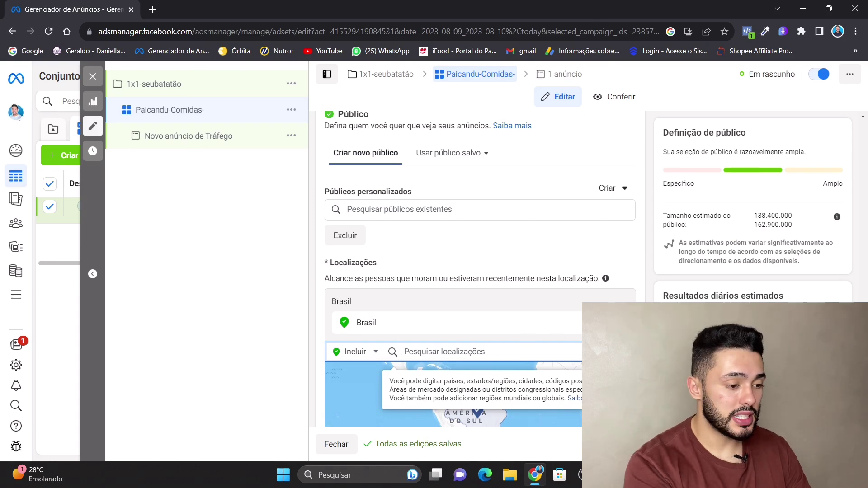
pyautogui.scroll(-6, 479, 272)
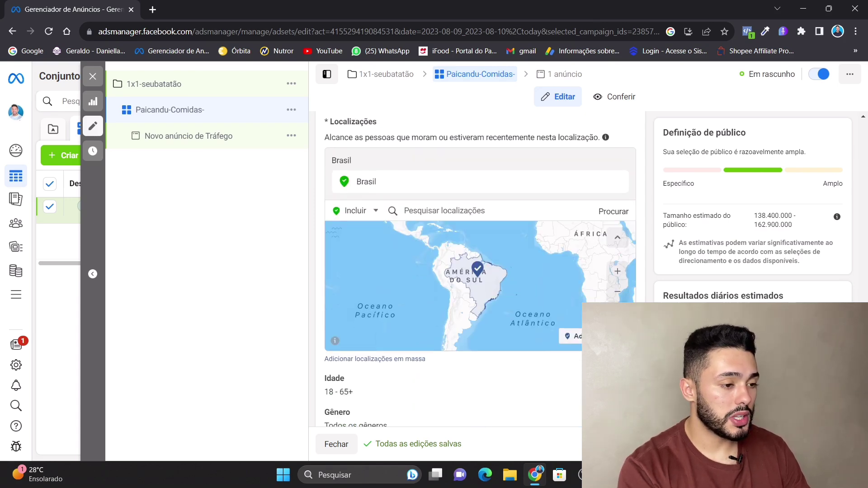
pyautogui.scroll(-1, 475, 251)
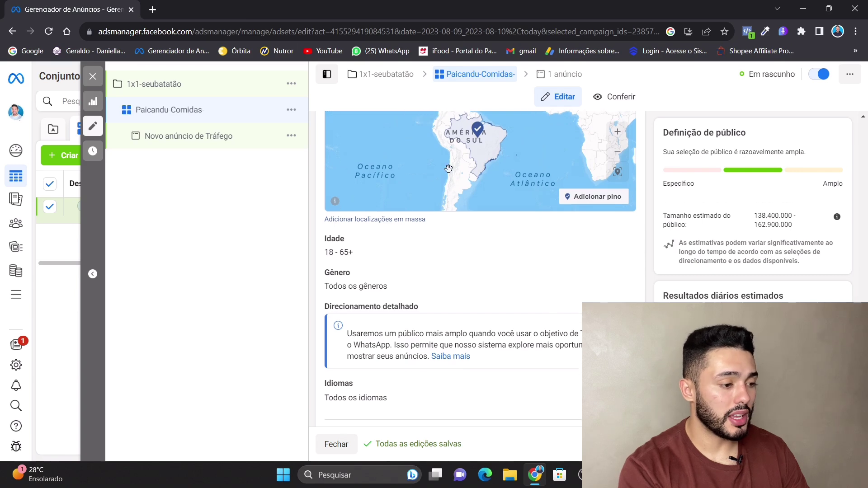
# Step: Switch the ad set's placements (Posicionamentos) to Posicionamentos manuais
pyautogui.scroll(-1, 461, 291)
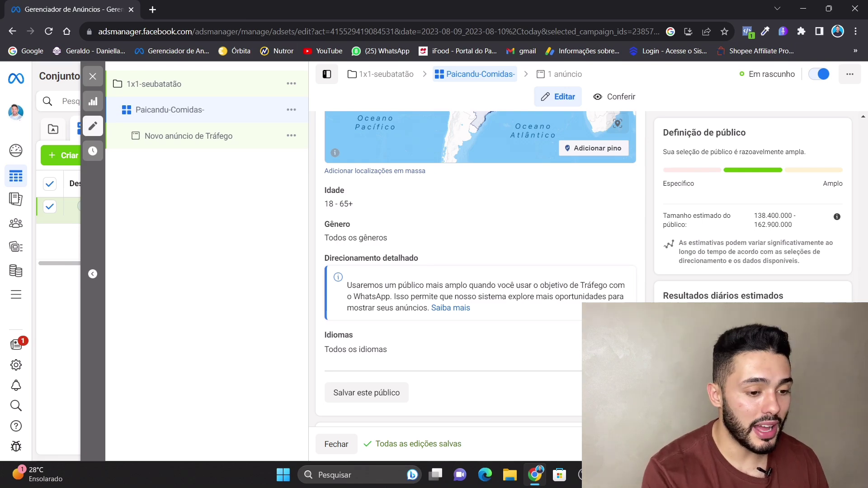
pyautogui.scroll(-3, 480, 267)
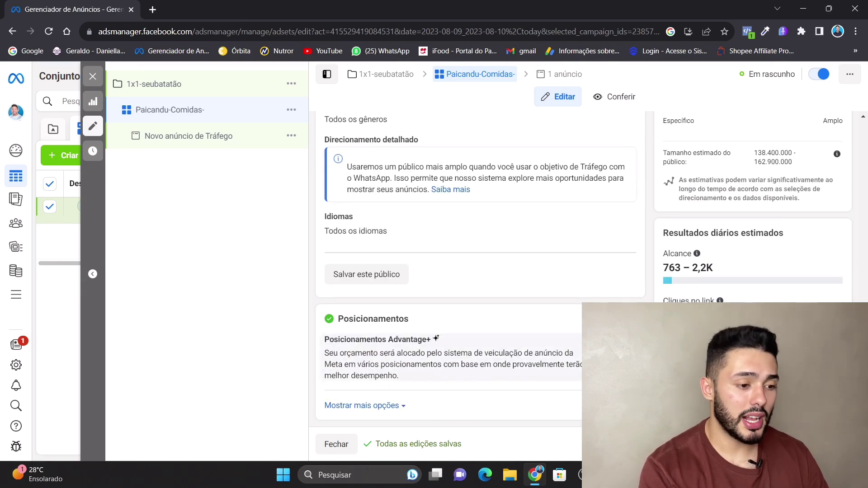
pyautogui.click(447, 358)
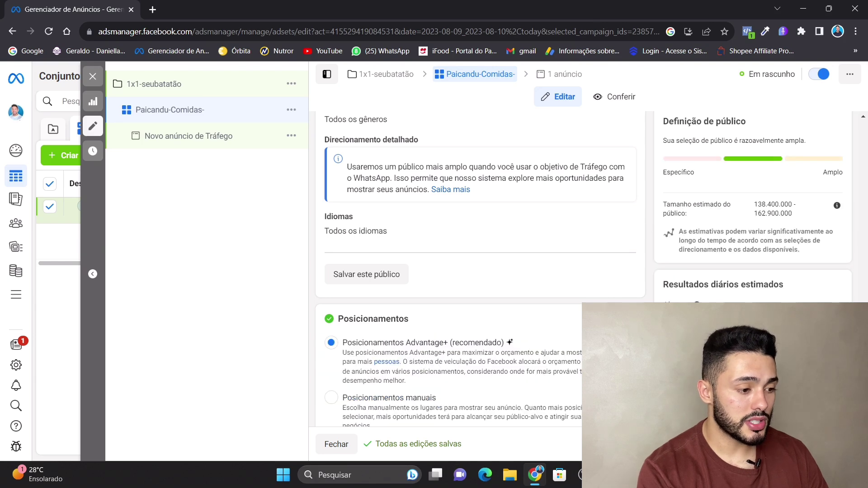
pyautogui.scroll(-1, 398, 366)
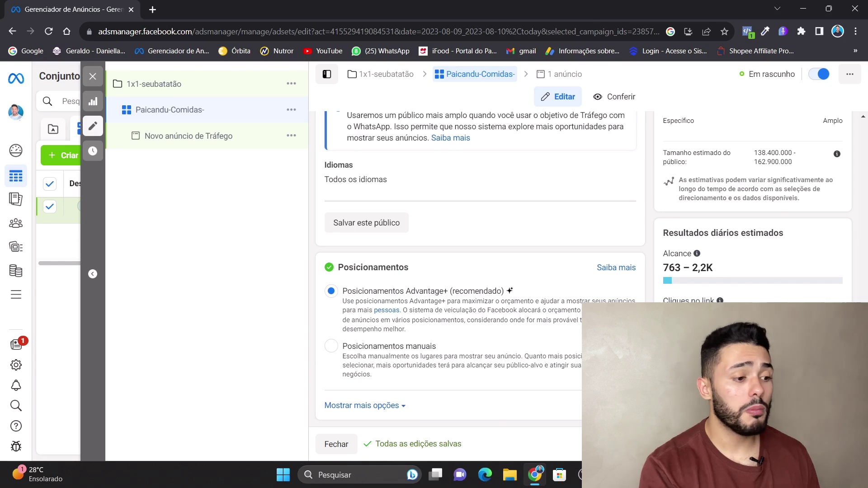
pyautogui.click(325, 348)
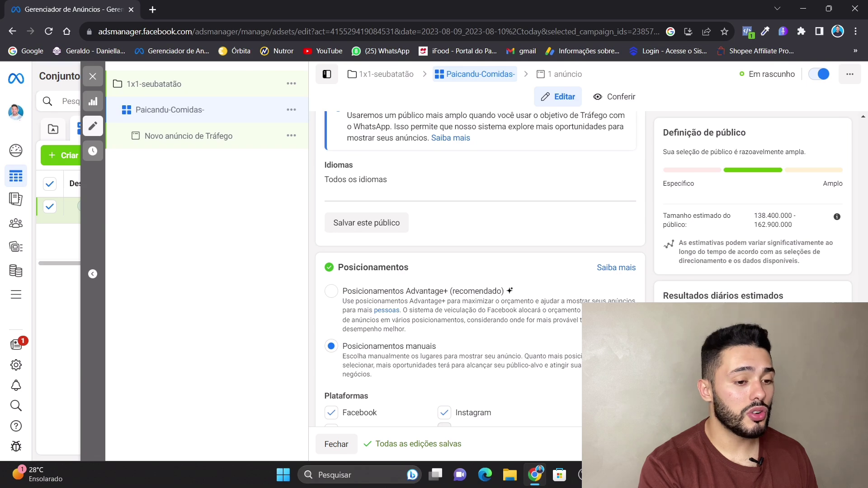
# Step: Deselect the whole Feeds placement group and re-enable only Feed do Facebook within it
pyautogui.scroll(-10, 475, 271)
pyautogui.scroll(4, 475, 272)
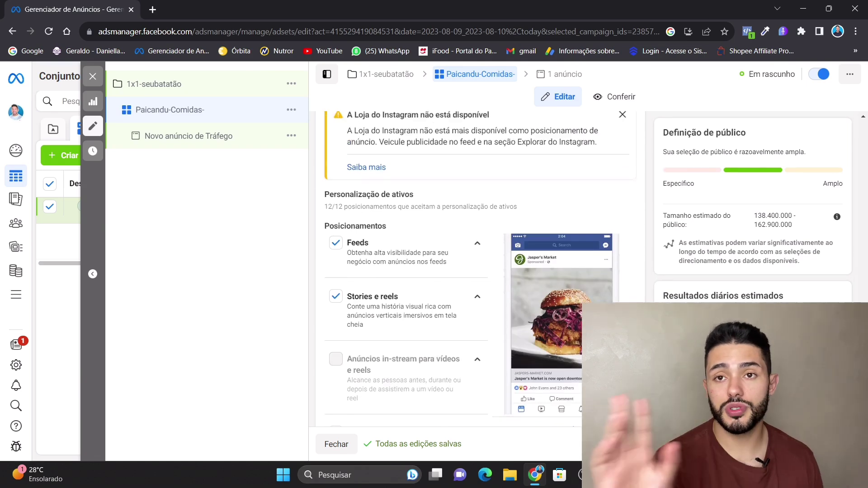
pyautogui.scroll(-1, 475, 271)
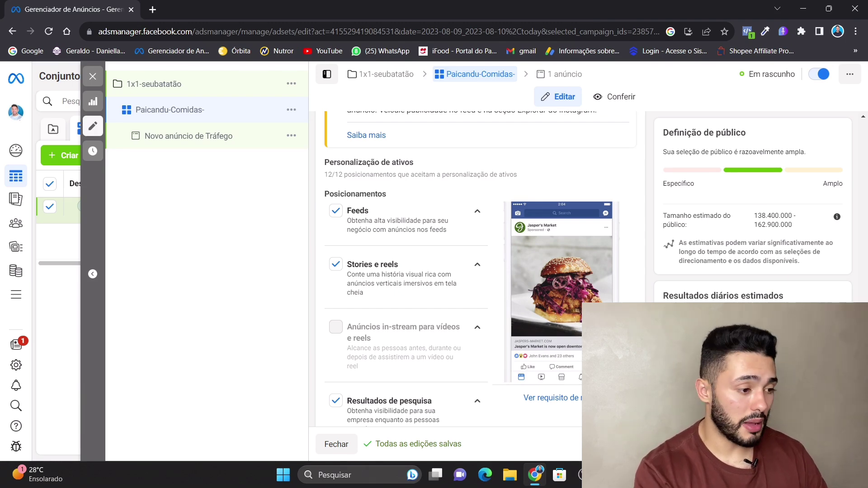
pyautogui.click(438, 226)
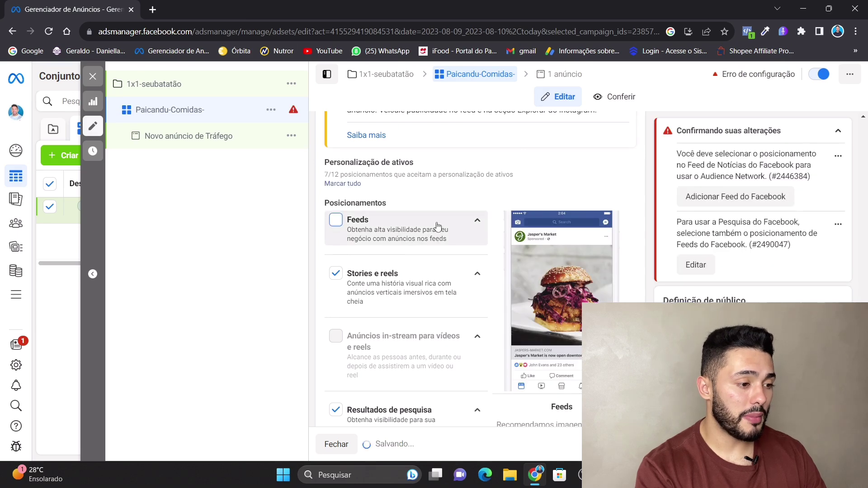
pyautogui.click(477, 224)
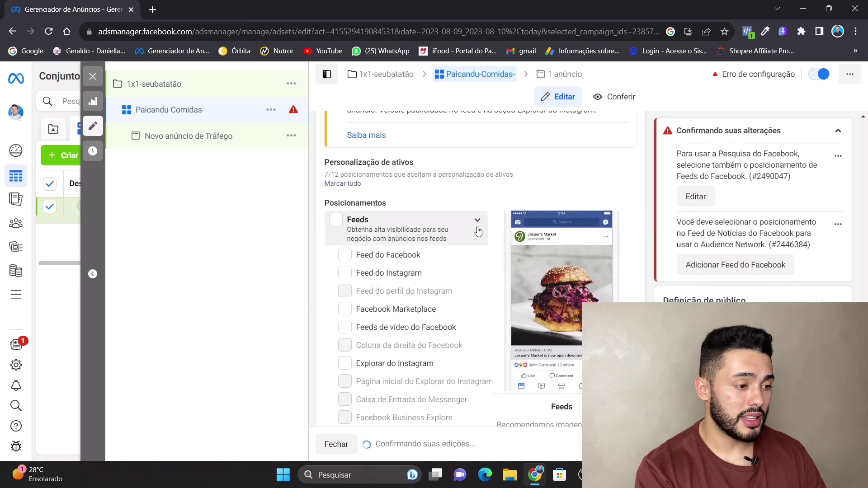
pyautogui.click(345, 255)
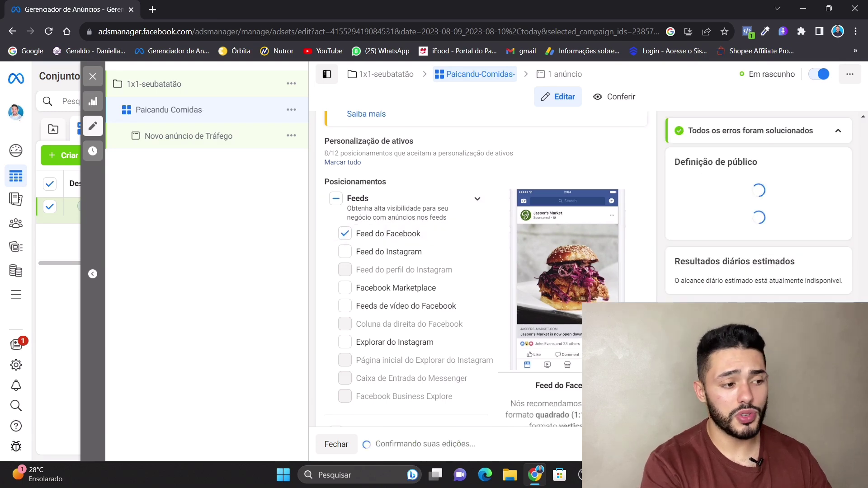
pyautogui.scroll(-5, 427, 253)
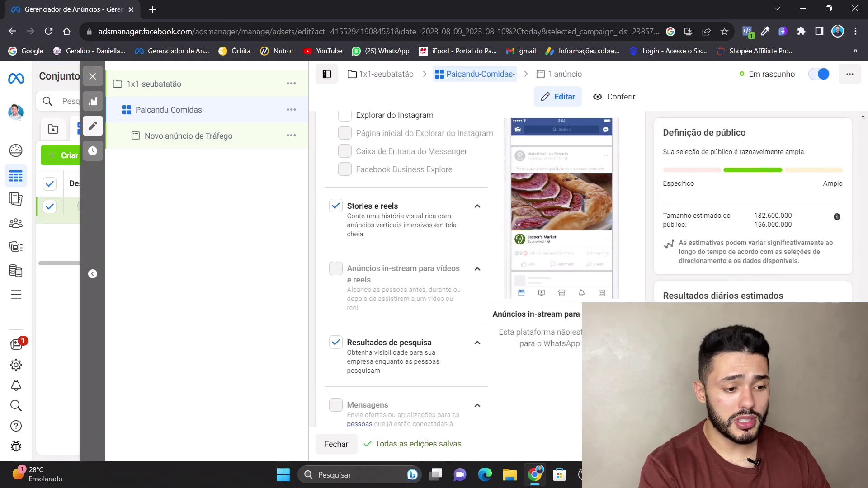
# Step: Open the ad Novo anúncio de Tráfego and start adding an image as its creative media
pyautogui.click(189, 136)
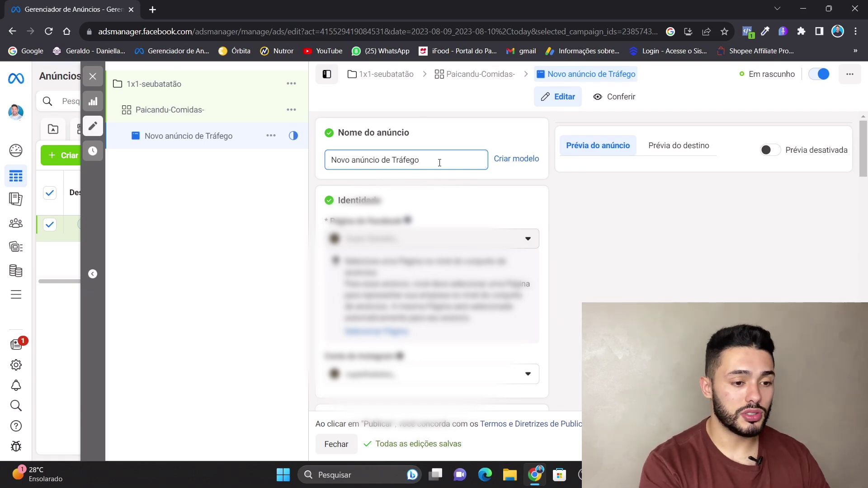
pyautogui.moveTo(866, 176); pyautogui.dragTo(849, 281)
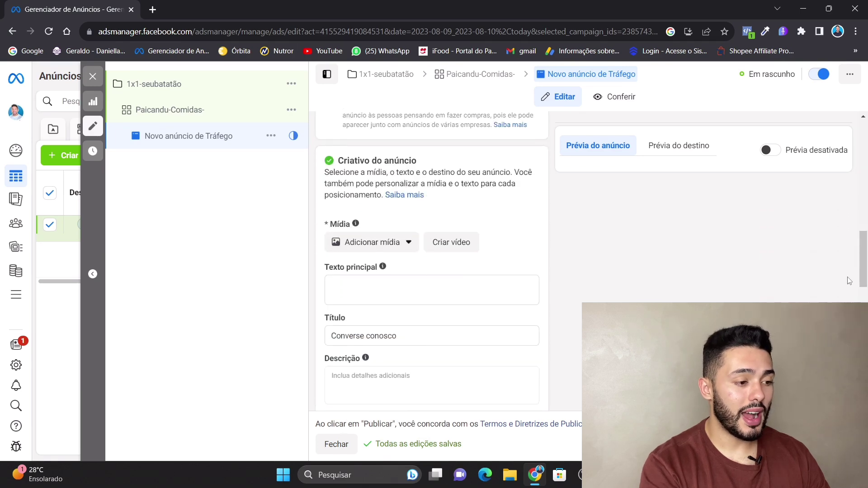
pyautogui.click(346, 239)
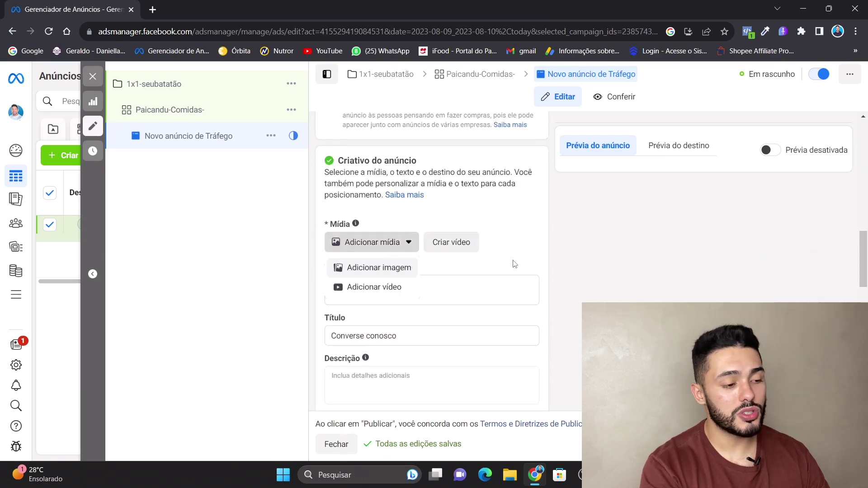
pyautogui.click(362, 243)
pyautogui.click(366, 248)
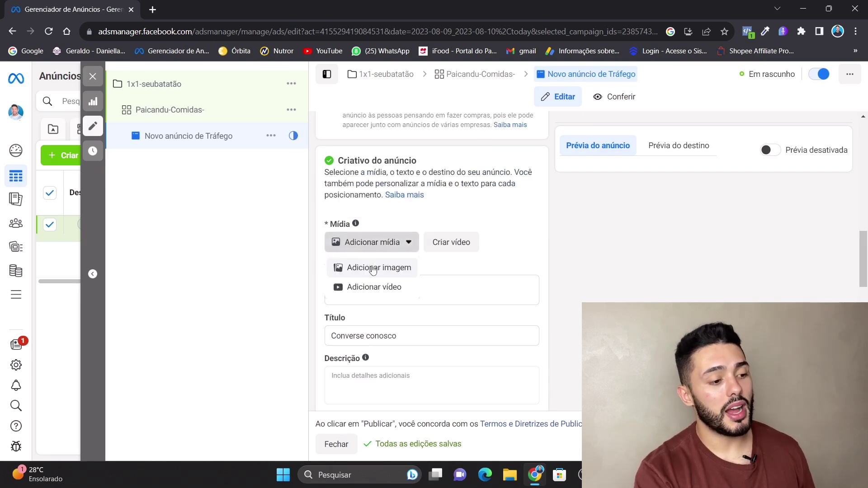
pyautogui.click(373, 268)
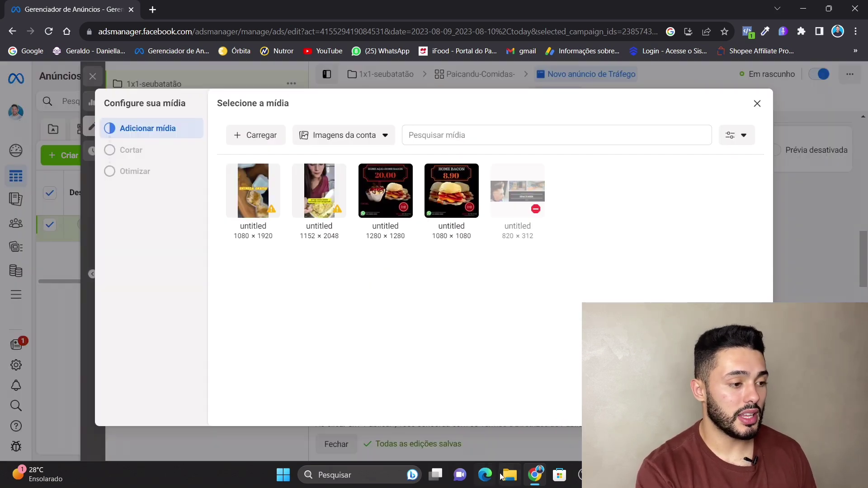
# Step: Upload the photo of the food in a white takeaway box from the Downloads folder and review its crops for each placement
pyautogui.press('super+e')
pyautogui.click(86, 209)
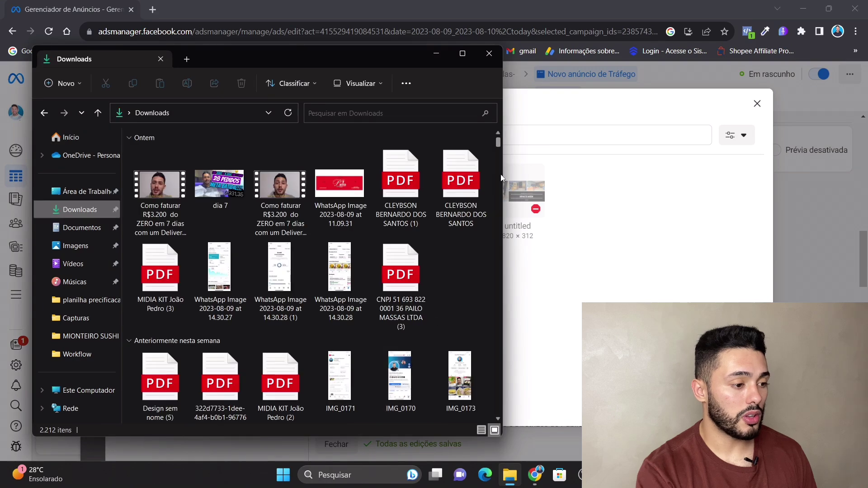
pyautogui.scroll(-5, 336, 339)
pyautogui.moveTo(336, 339); pyautogui.dragTo(254, 253)
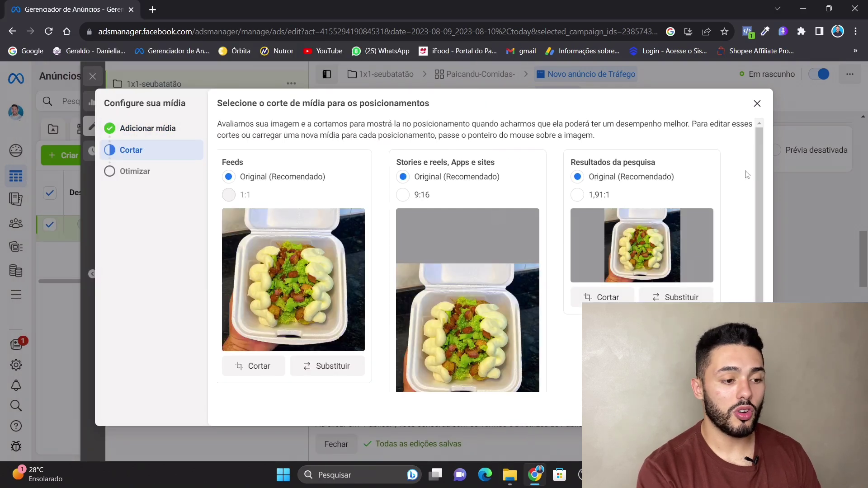
pyautogui.scroll(-3, 758, 224)
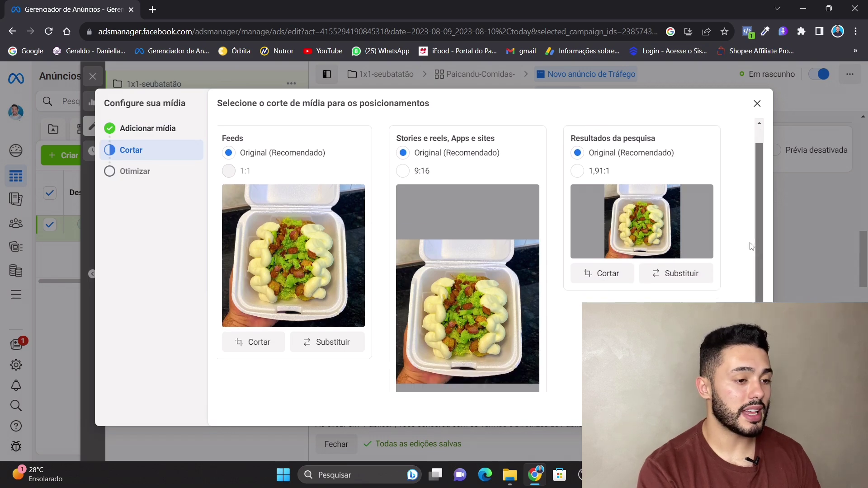
pyautogui.scroll(1, 758, 224)
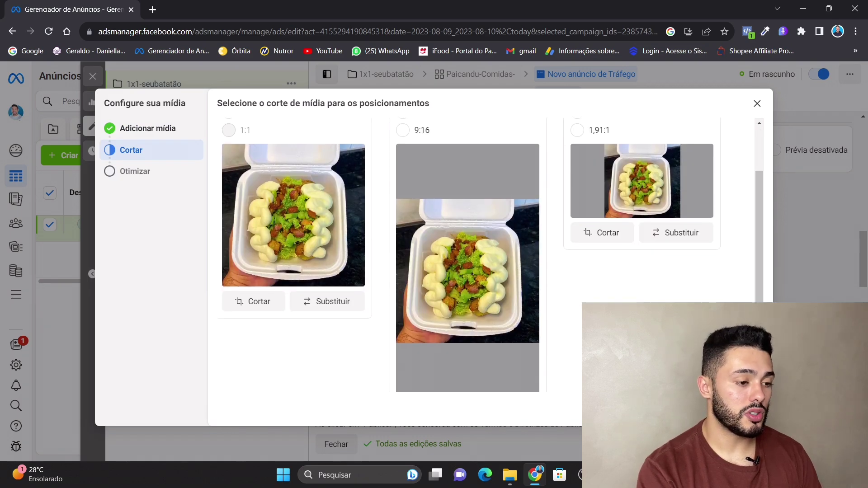